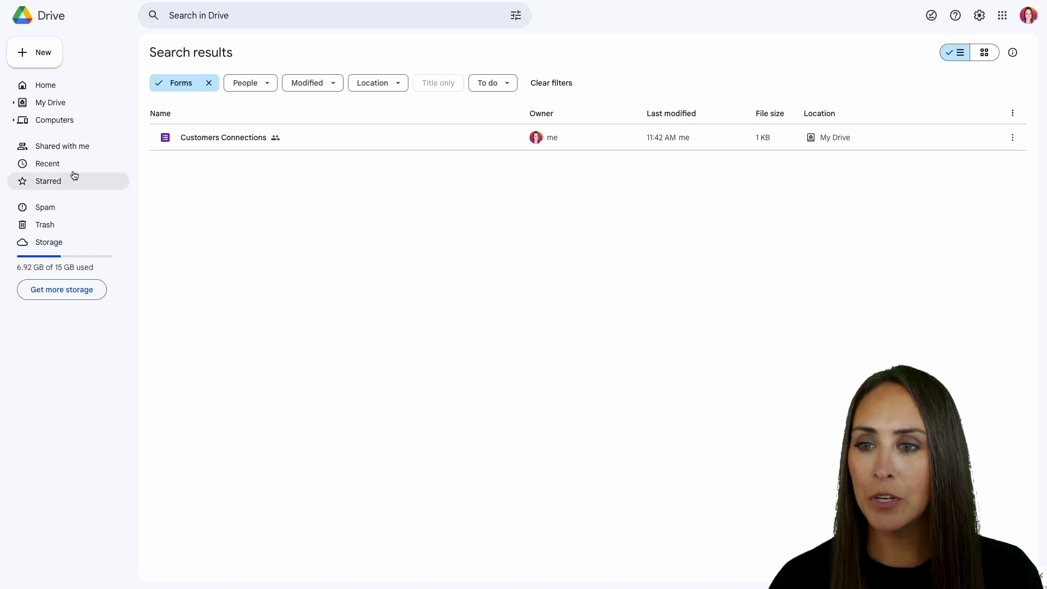
Open Google Workspace Marketplace from Drive's New menu and clear the Works-with-Drive filter
left_click(35, 53)
mouse_move(46, 189)
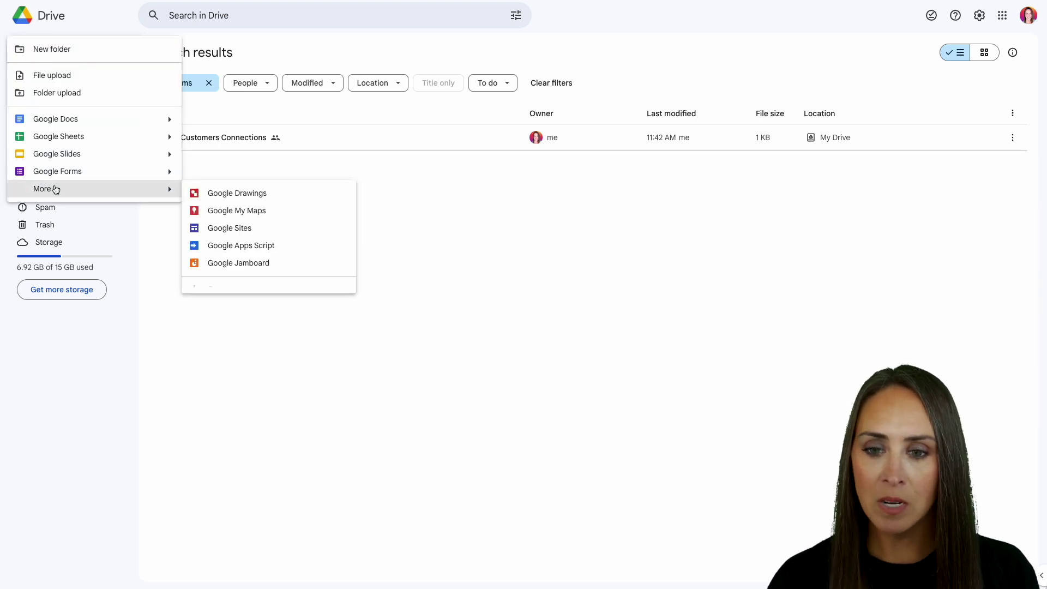
left_click(263, 290)
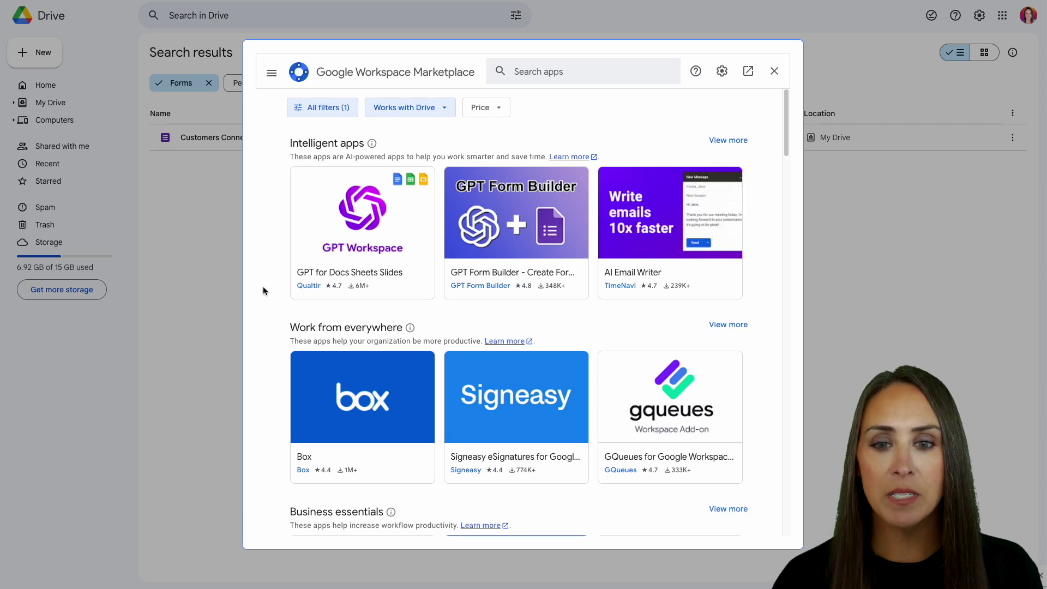
left_click(326, 111)
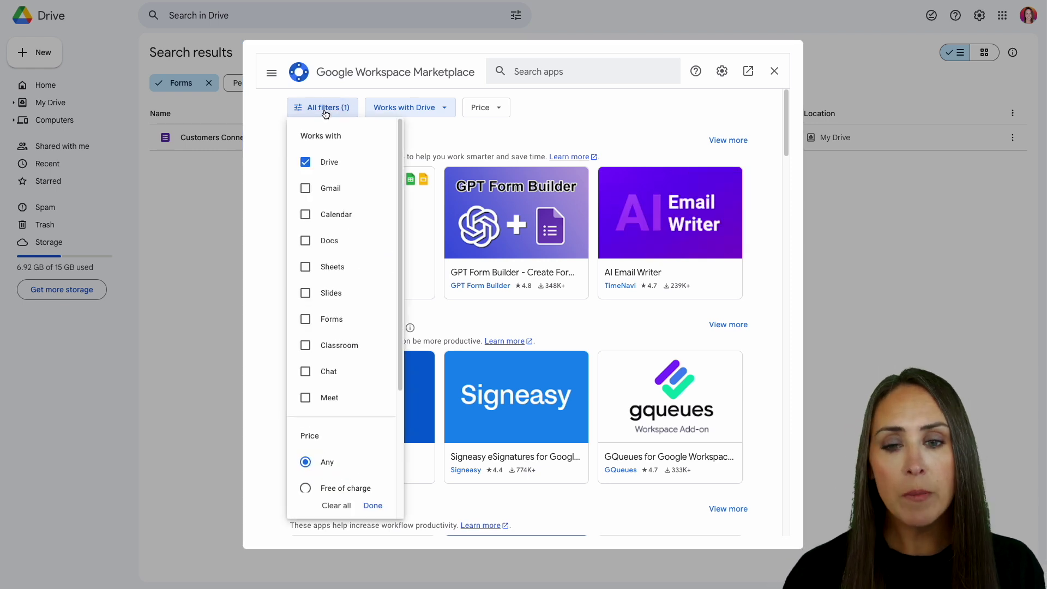
left_click(305, 163)
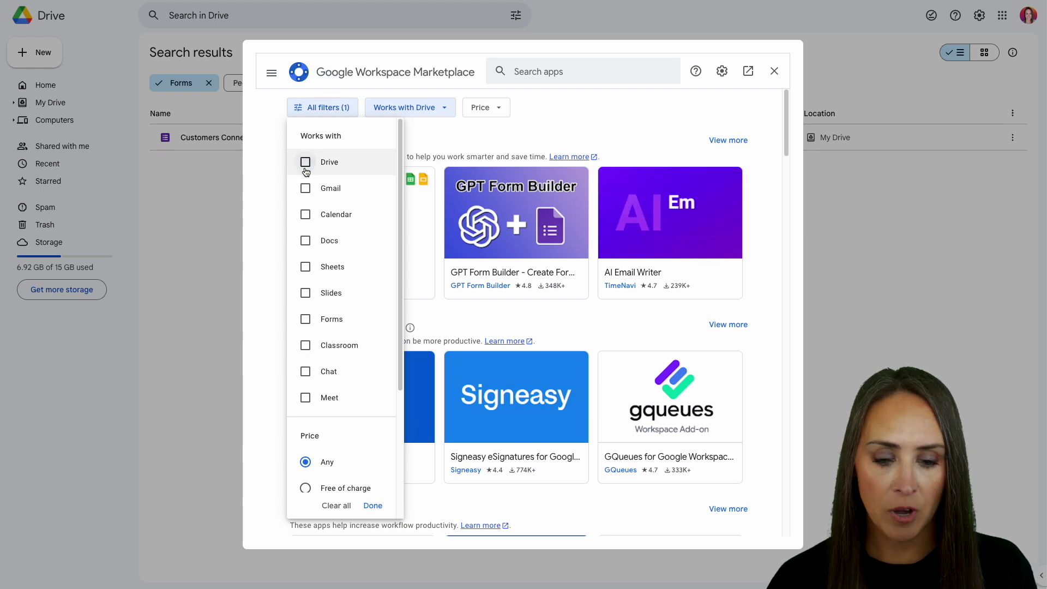
left_click(372, 505)
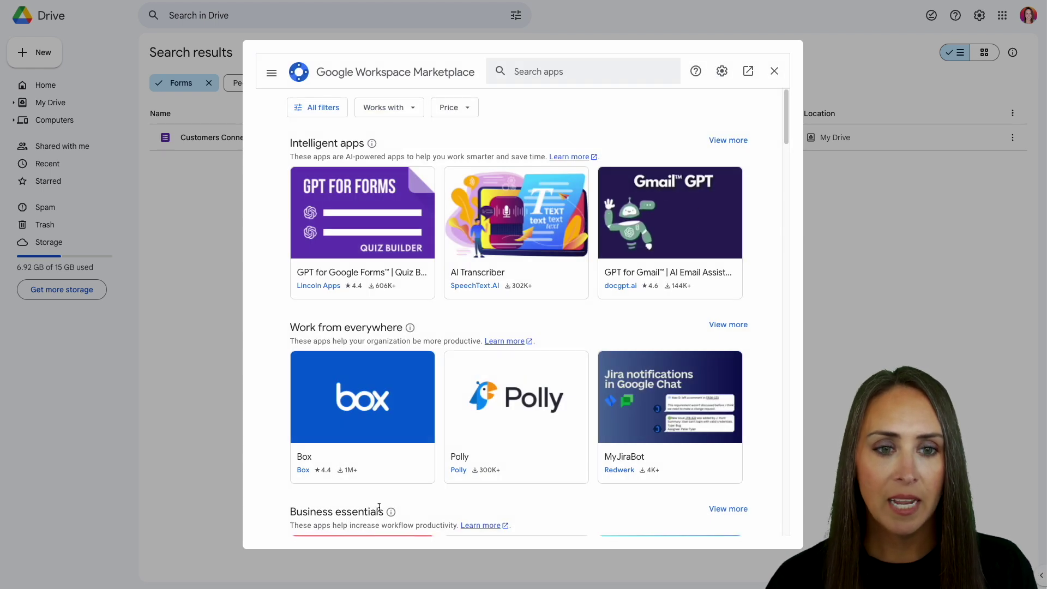
Search the marketplace for 'mobile' and open the Jotform Mobile App Creator for Google Forms listing
left_click(566, 73)
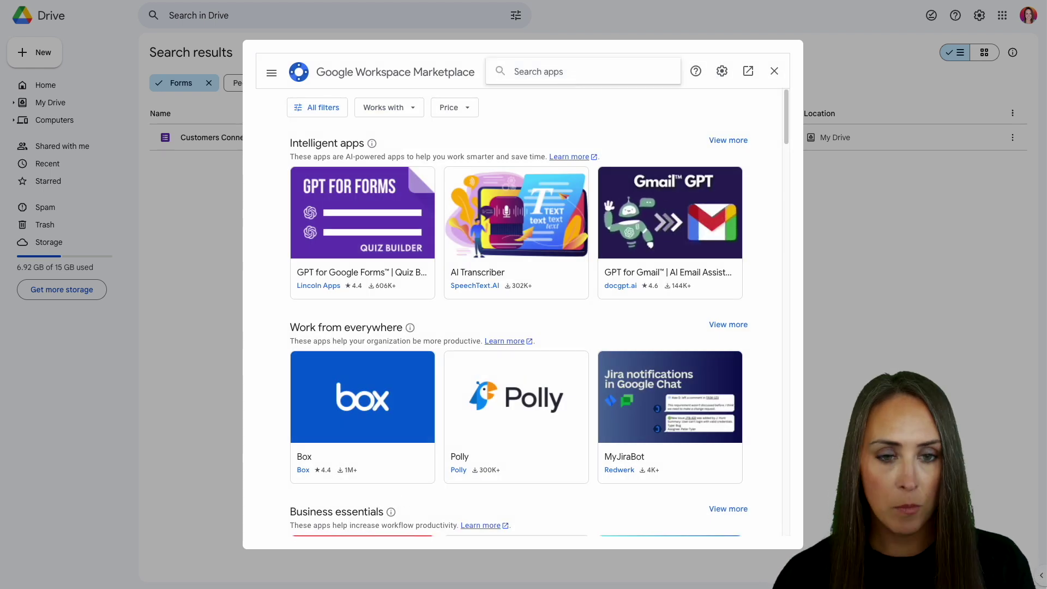
type("mobile")
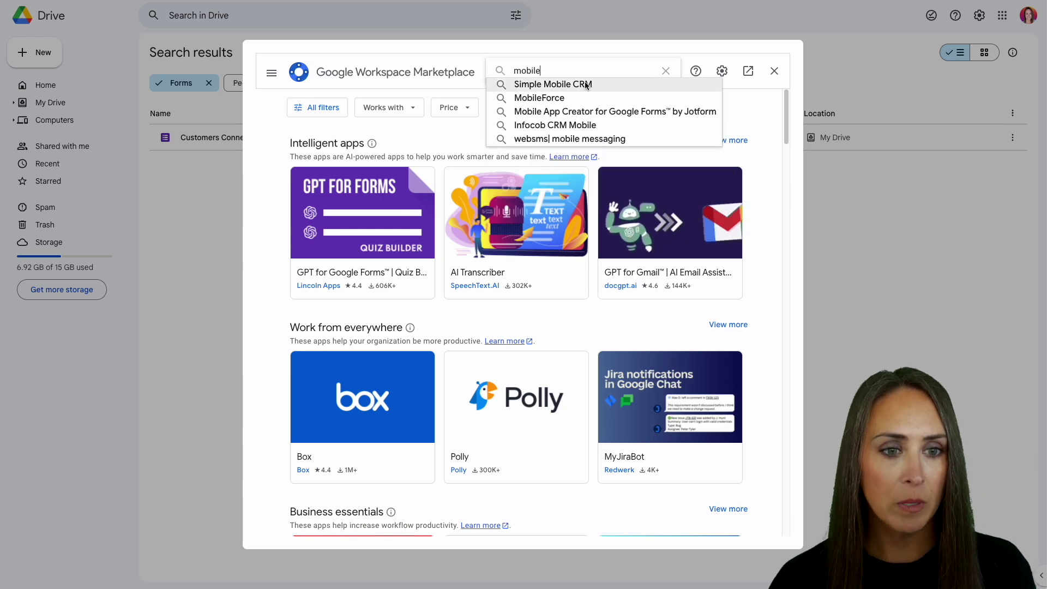
left_click(625, 114)
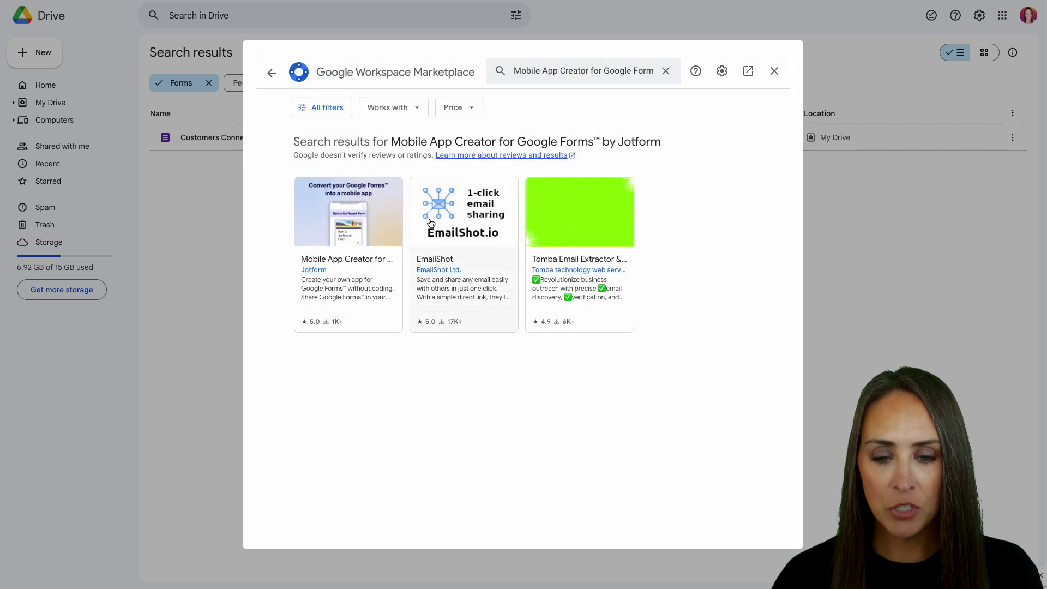
left_click(336, 233)
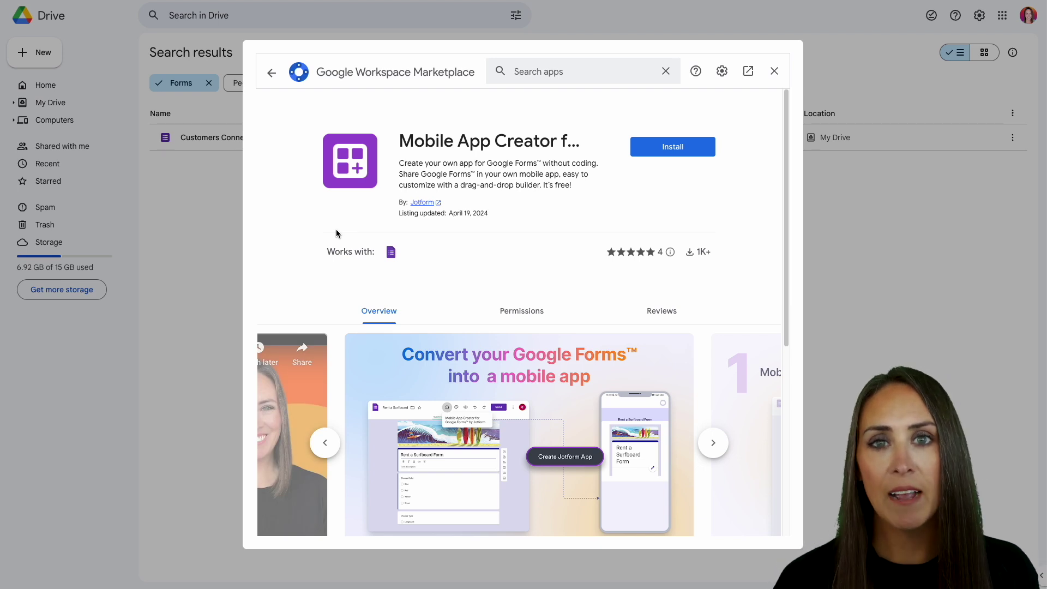
scroll(337, 233, "down", 5)
scroll(336, 233, "down", 2)
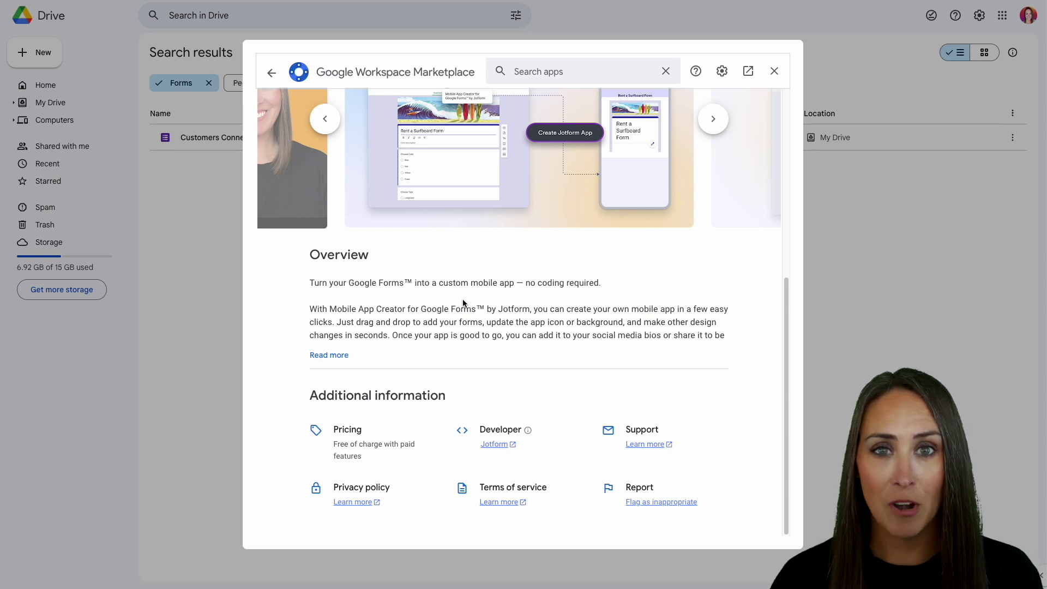
scroll(463, 301, "up", 6)
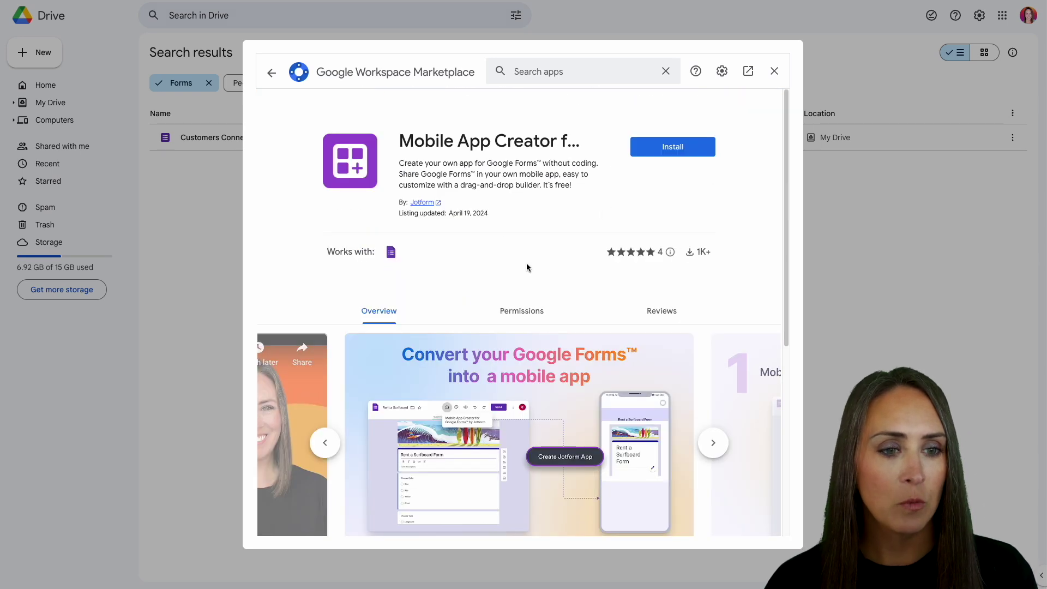
Install Mobile App Creator for Google Forms, signing in and granting it account access
left_click(672, 147)
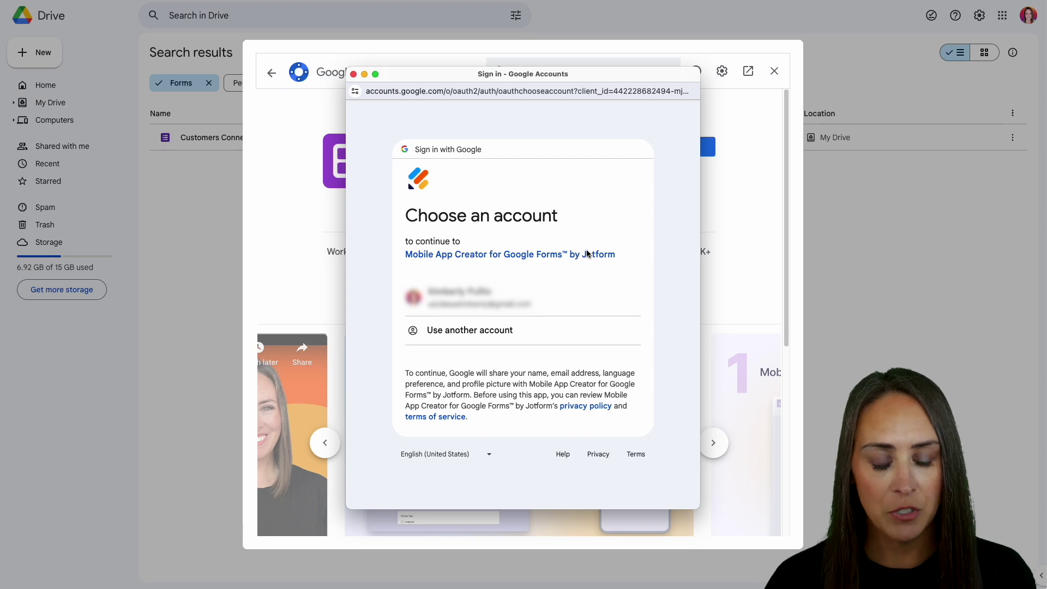
left_click(524, 297)
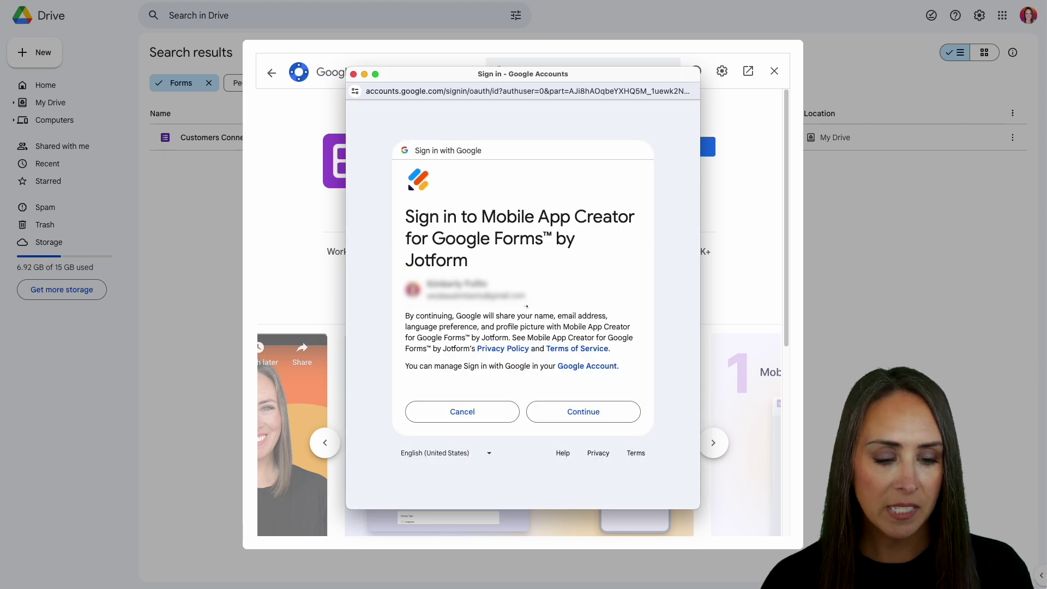
left_click(621, 415)
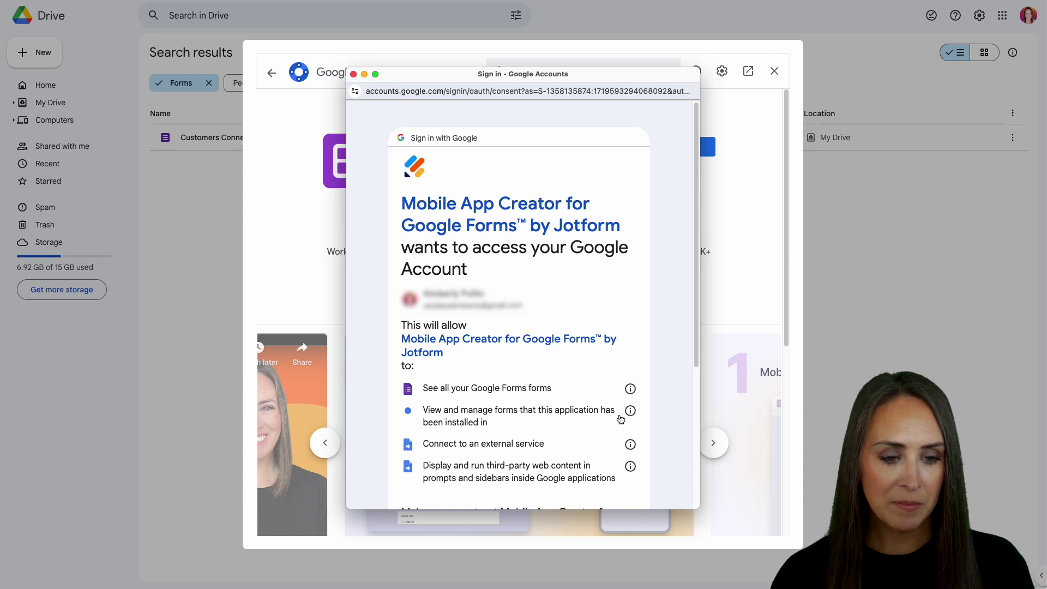
scroll(619, 419, "down", 5)
left_click(618, 421)
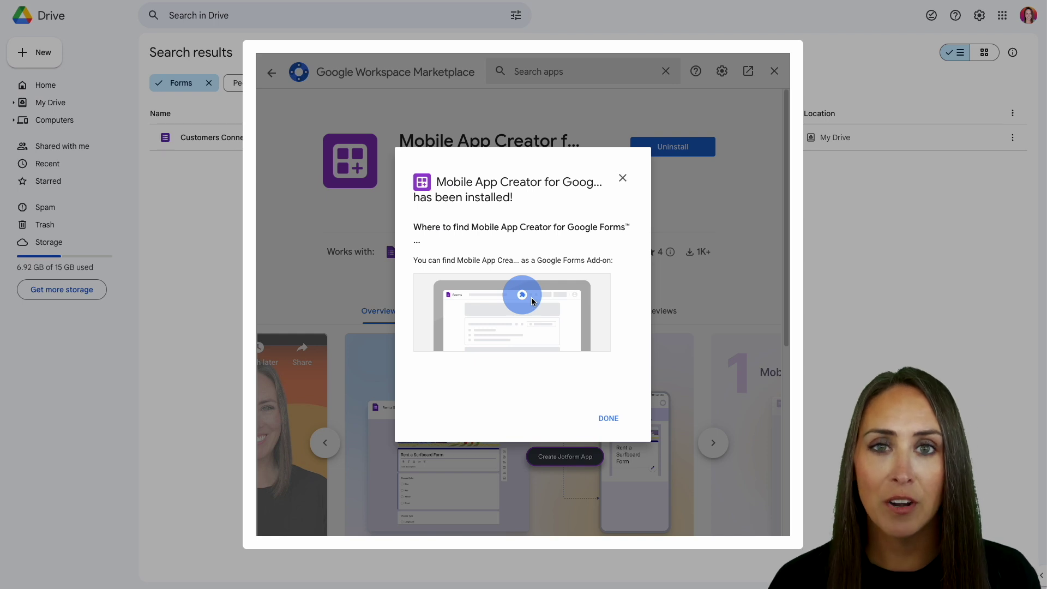
left_click(610, 420)
Close the marketplace, open the Customers Connections form, and launch the Jotform Mobile App Creator add-on
left_click(775, 72)
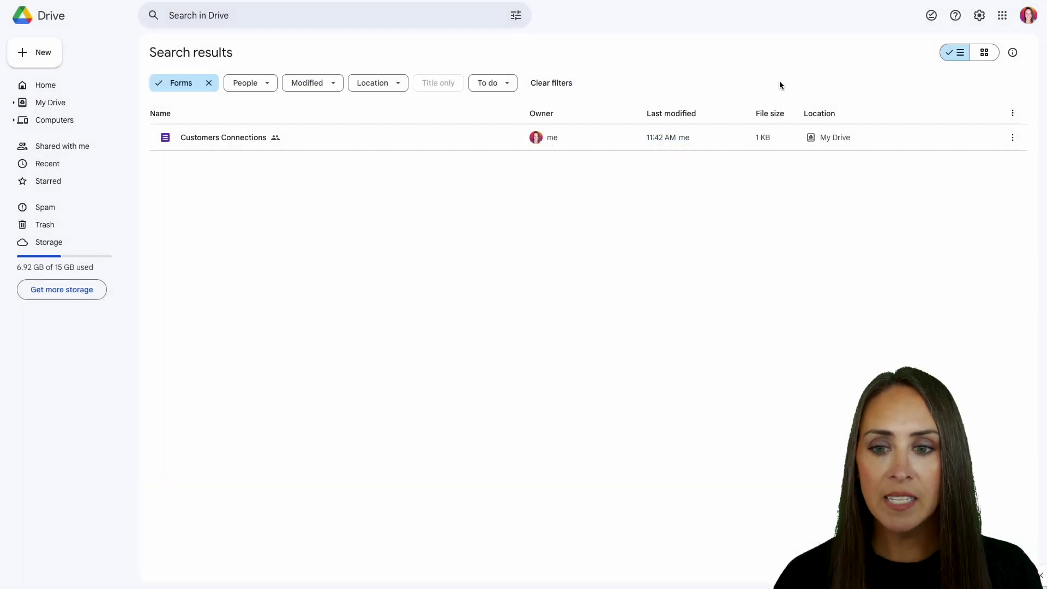
double_click(231, 137)
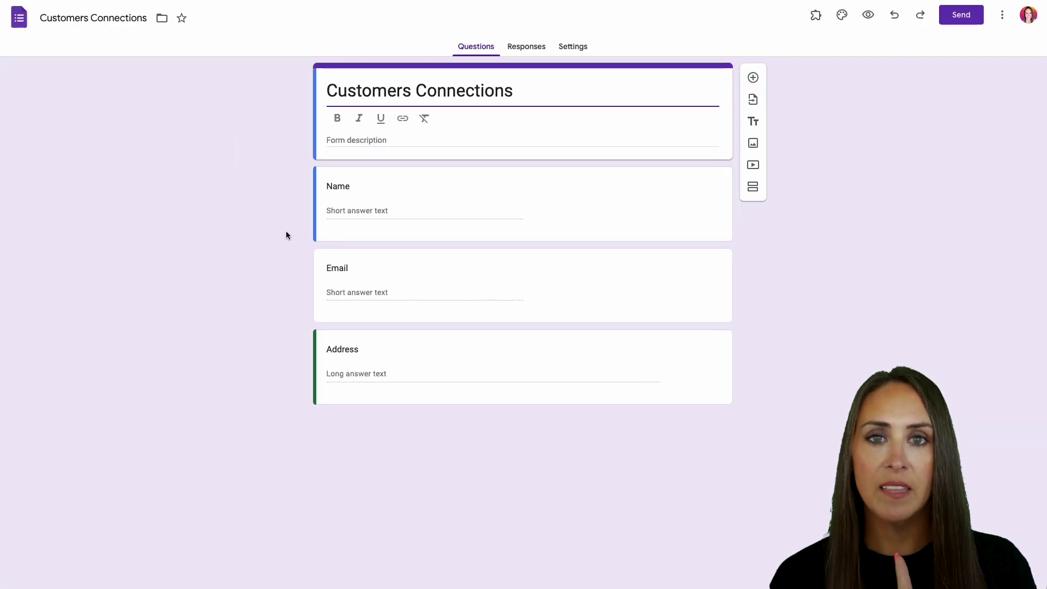
left_click(816, 17)
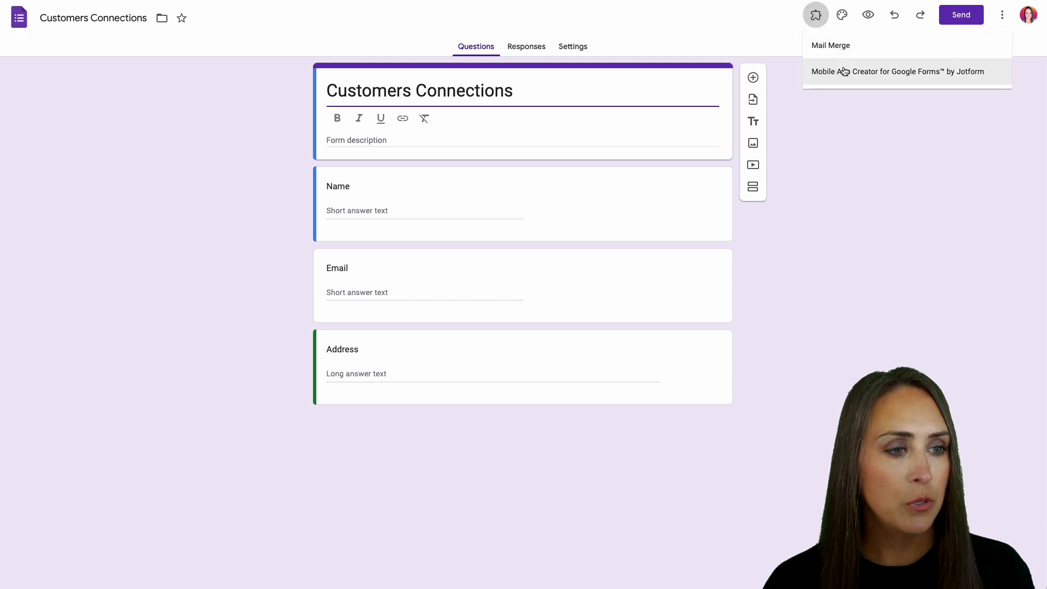
left_click(869, 75)
left_click(486, 78)
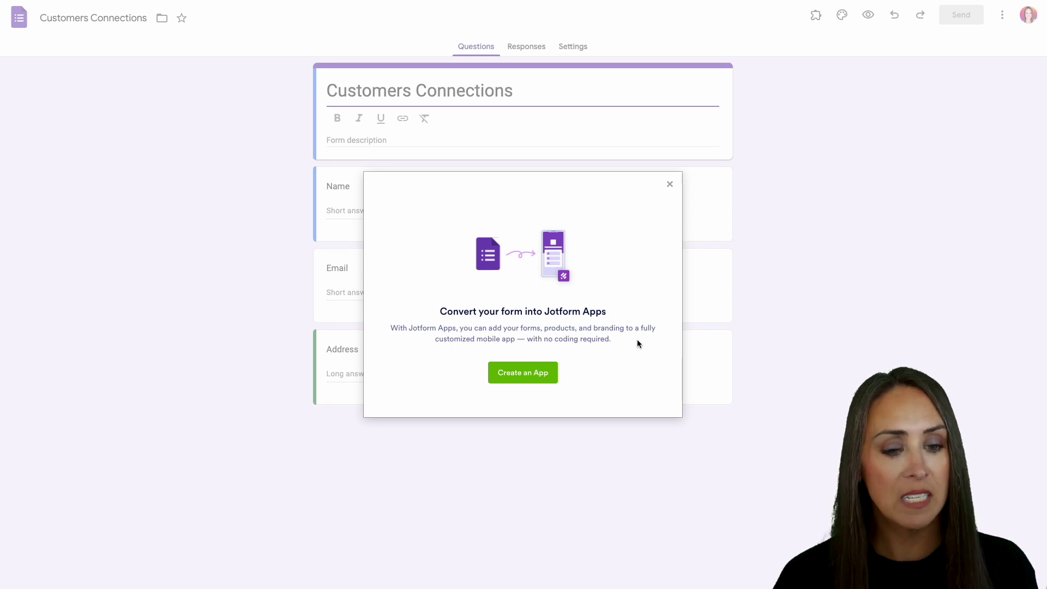
Convert Customers Connections into a Jotform app, sign in, and check its phone preview
left_click(522, 372)
left_click(680, 205)
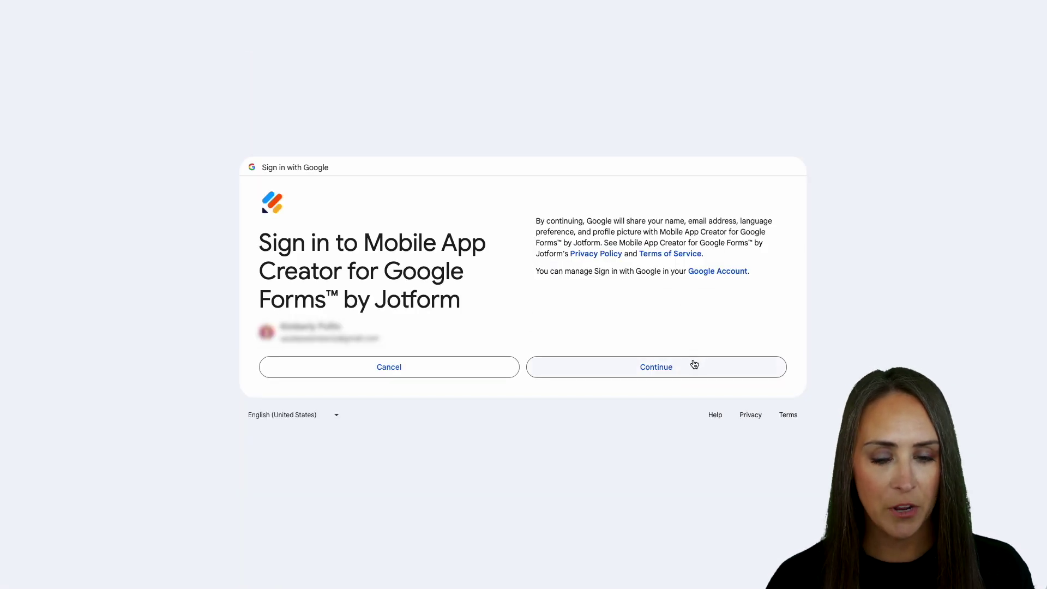
left_click(697, 365)
left_click(696, 402)
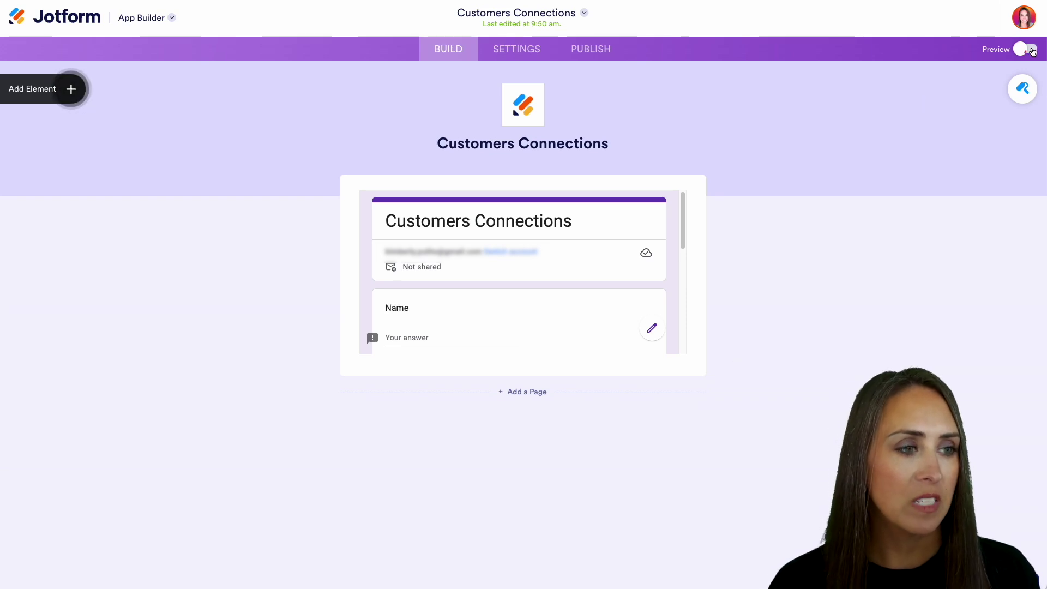
left_click(1029, 50)
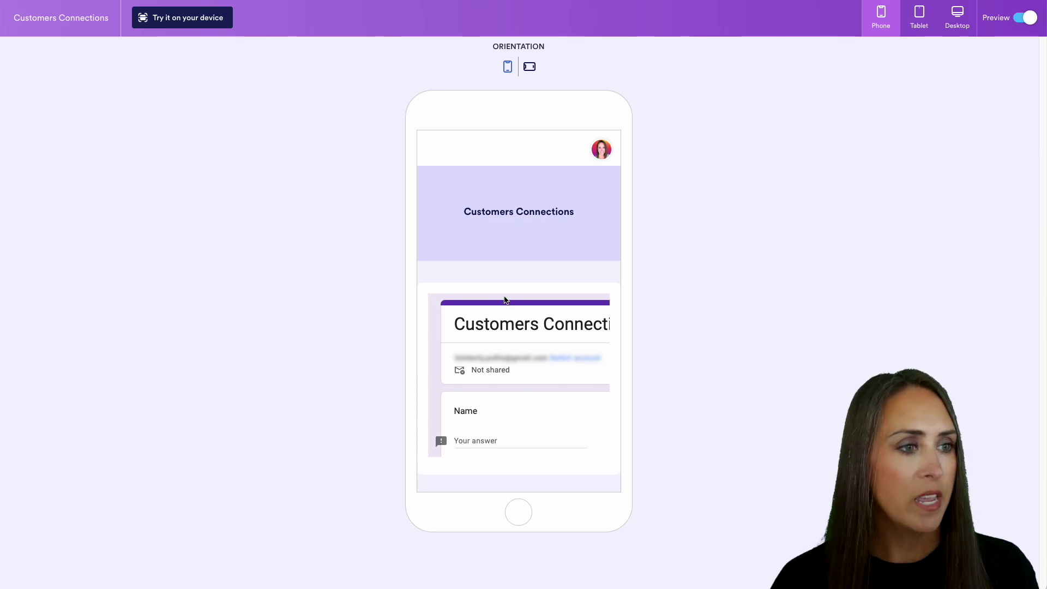
left_click(1024, 17)
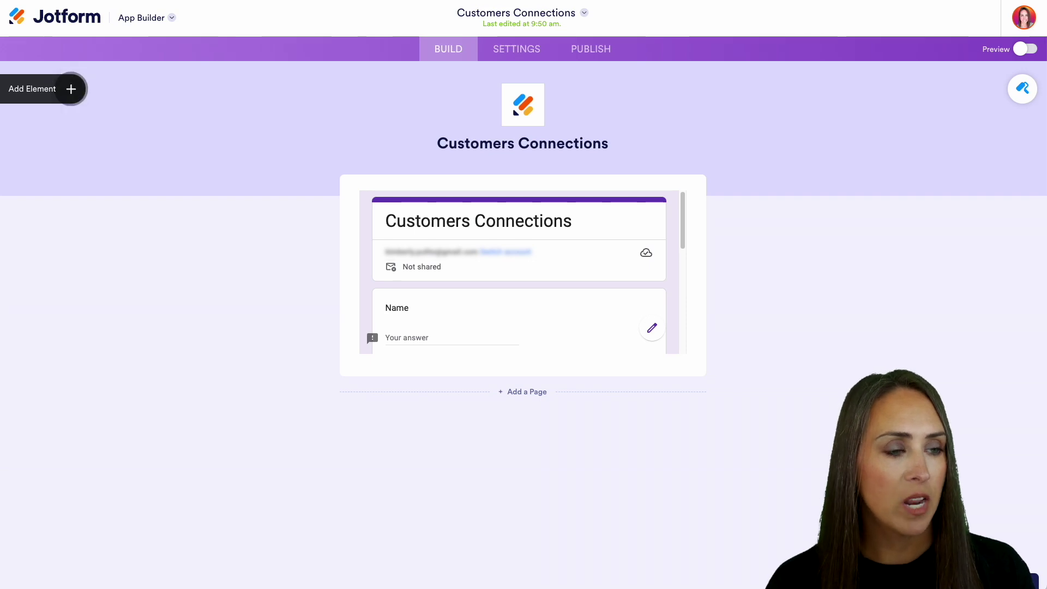
Apply the teal and dark-blue colour scheme and remove the logo from the app header
left_click(1024, 90)
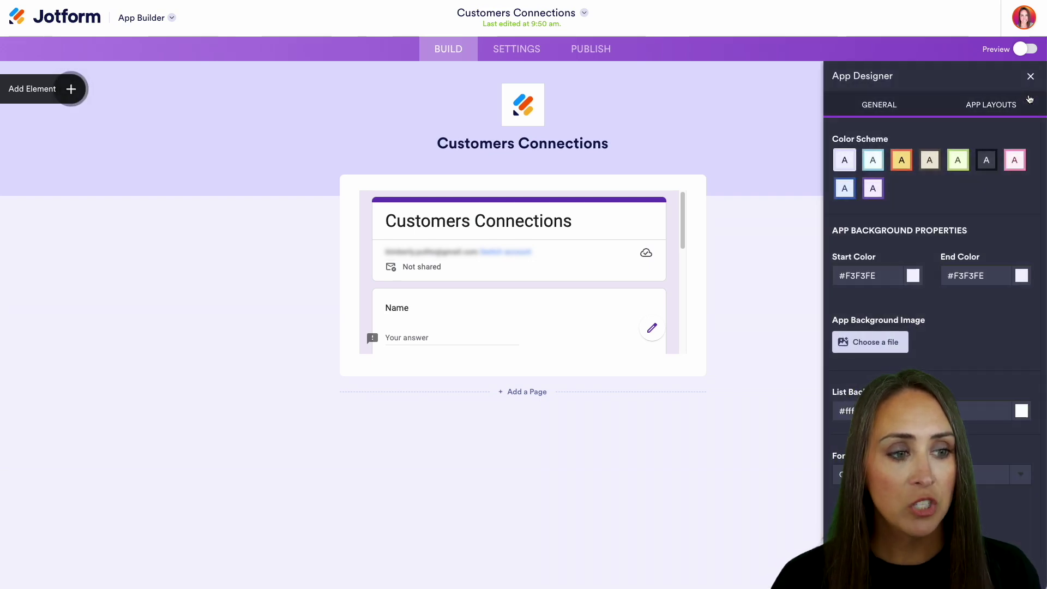
left_click(872, 160)
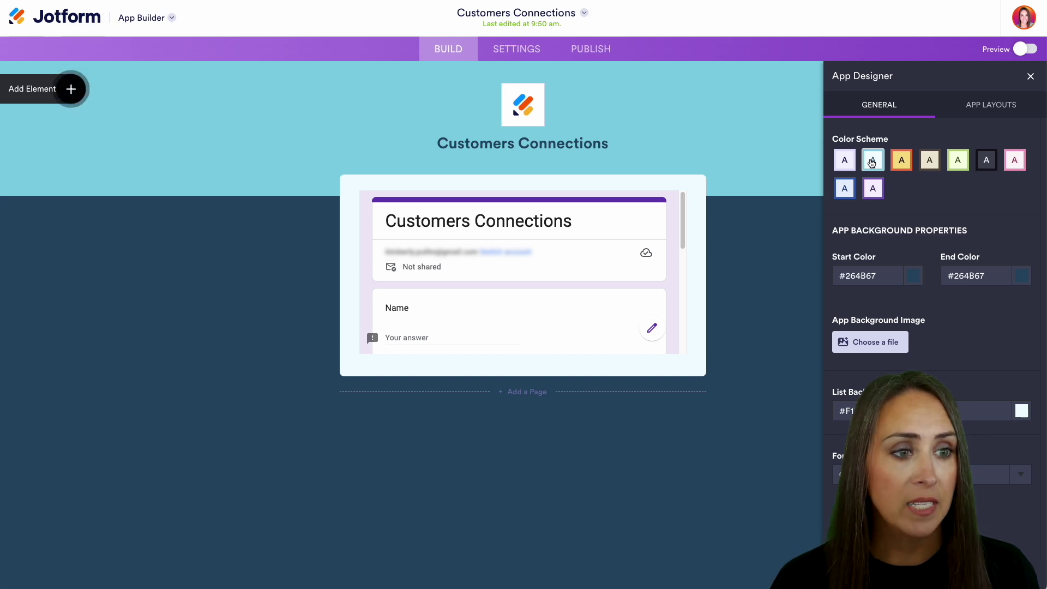
left_click(524, 106)
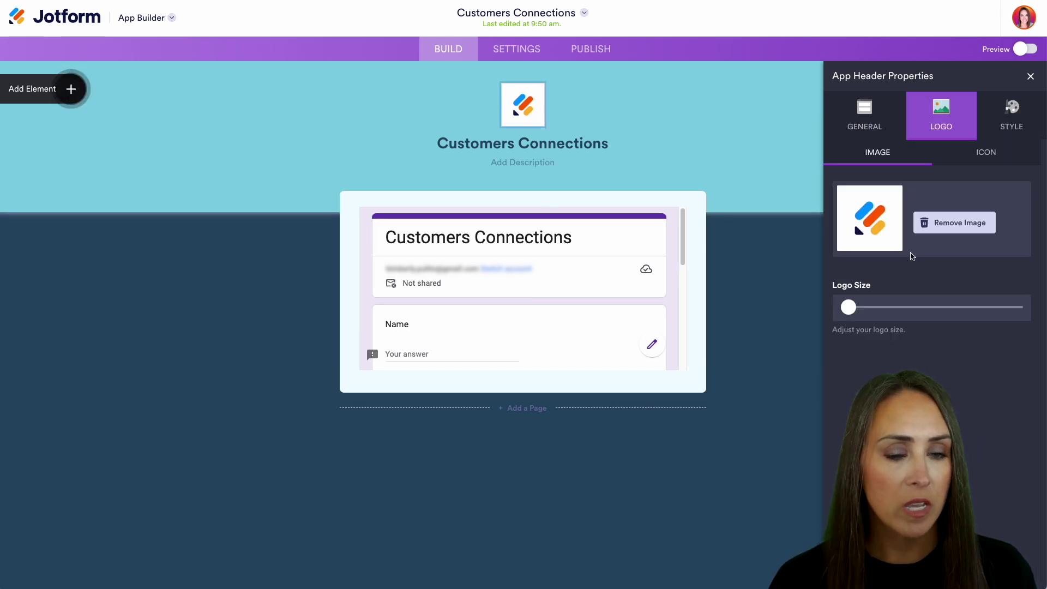
left_click(953, 227)
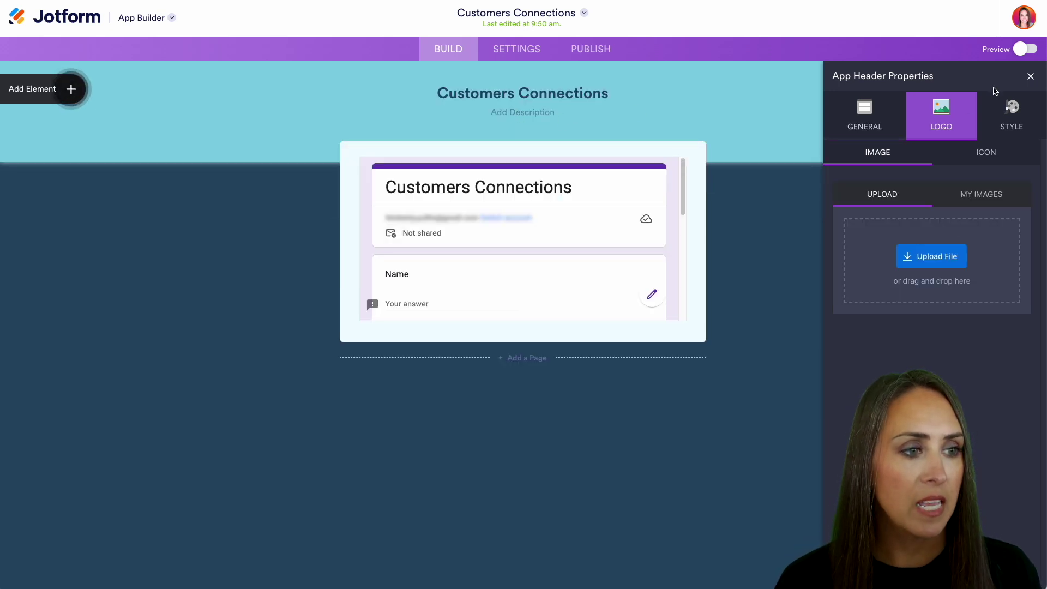
left_click(1030, 78)
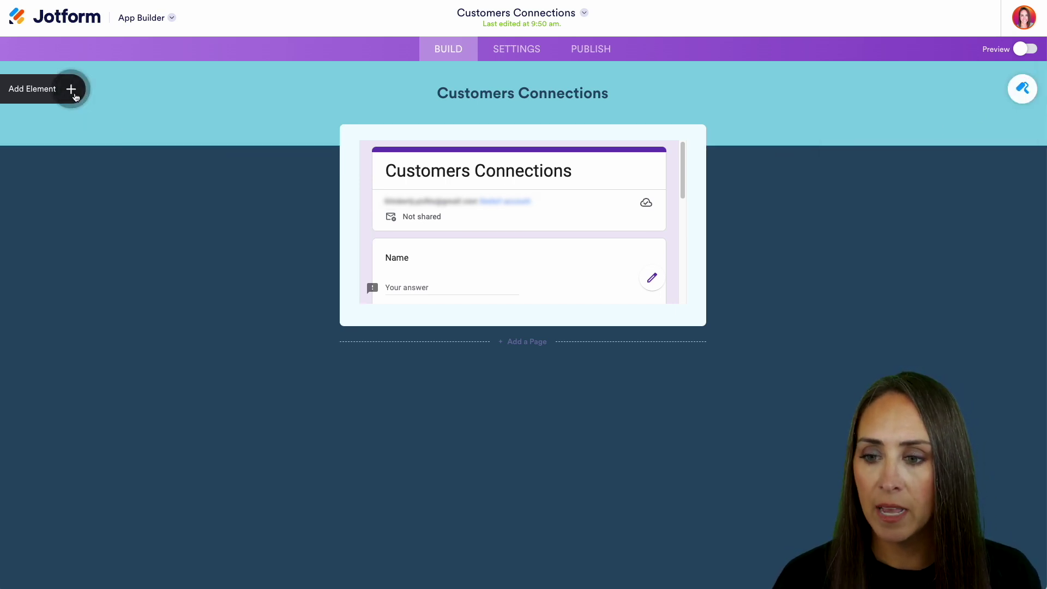
left_click(72, 90)
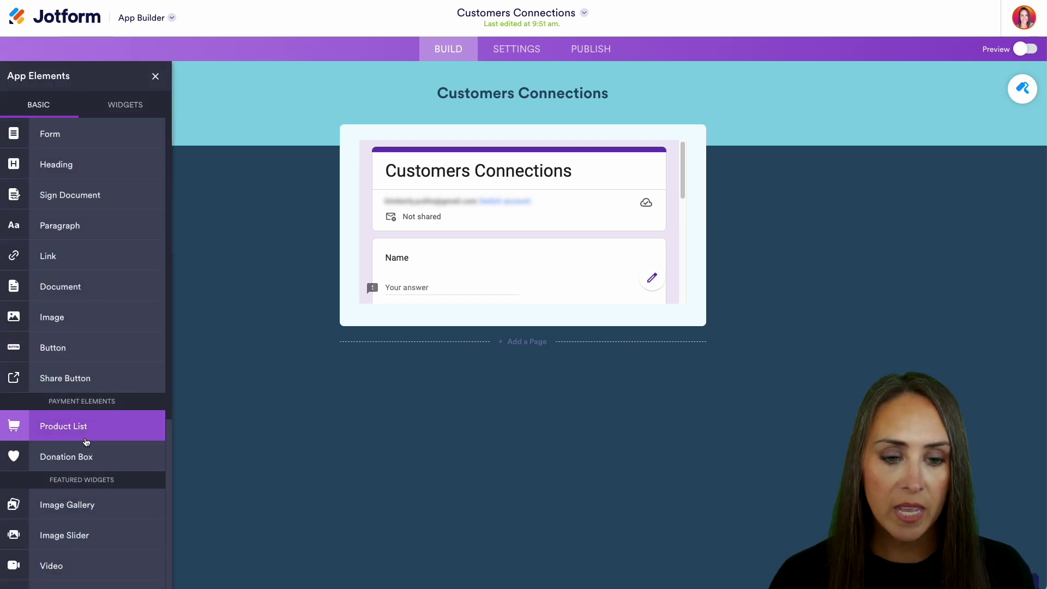
left_click_drag(67, 457, 511, 334)
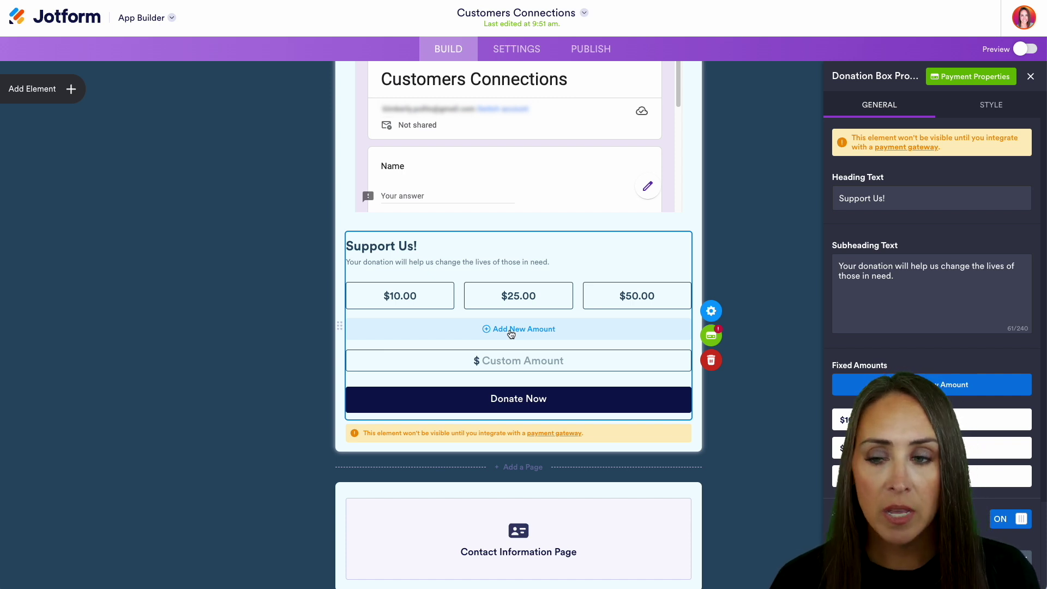
left_click(53, 90)
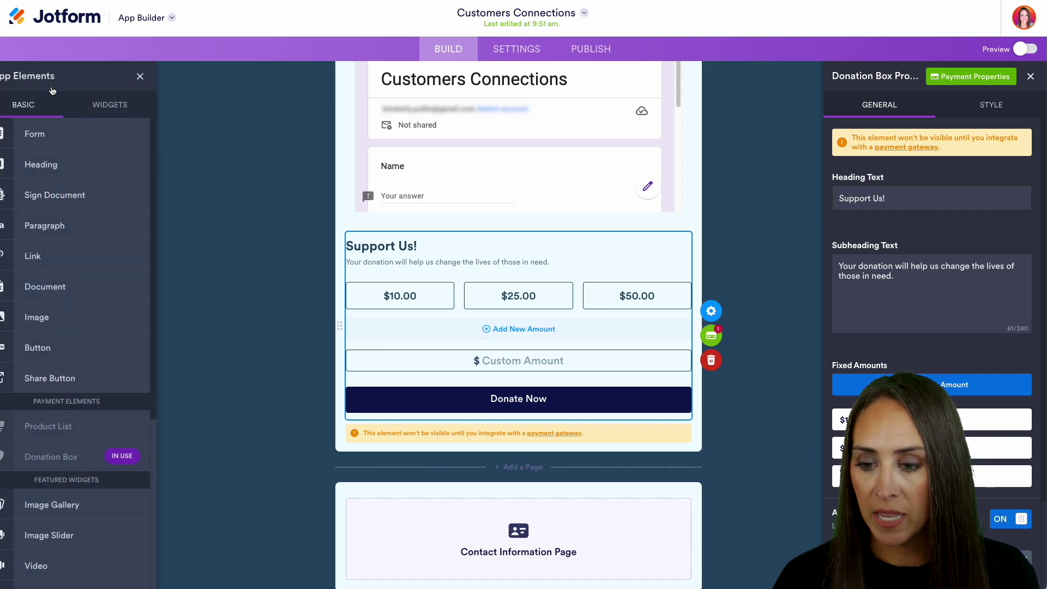
scroll(119, 320, "down", 5)
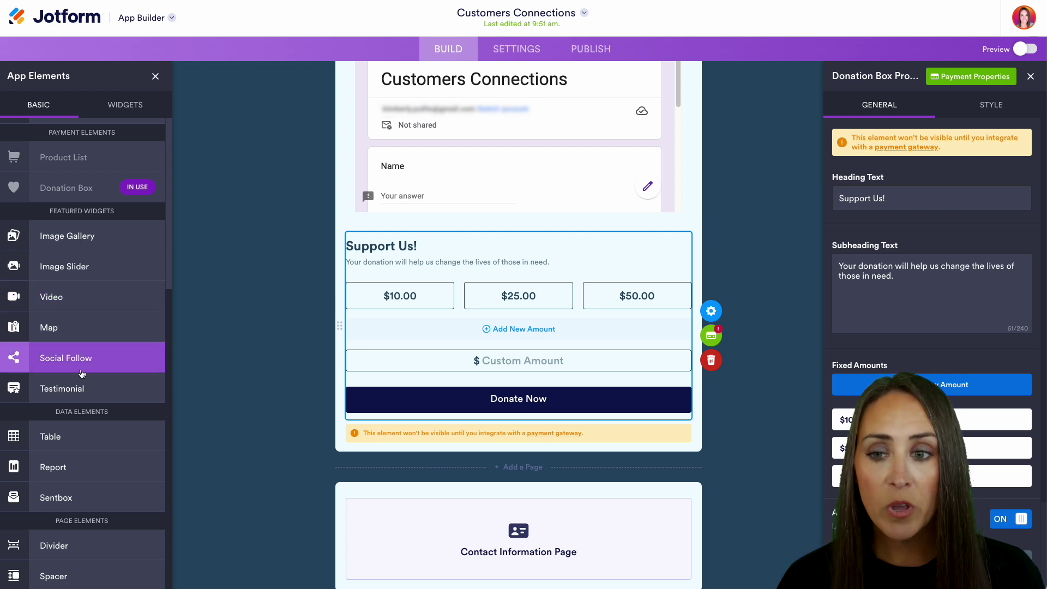
left_click(126, 105)
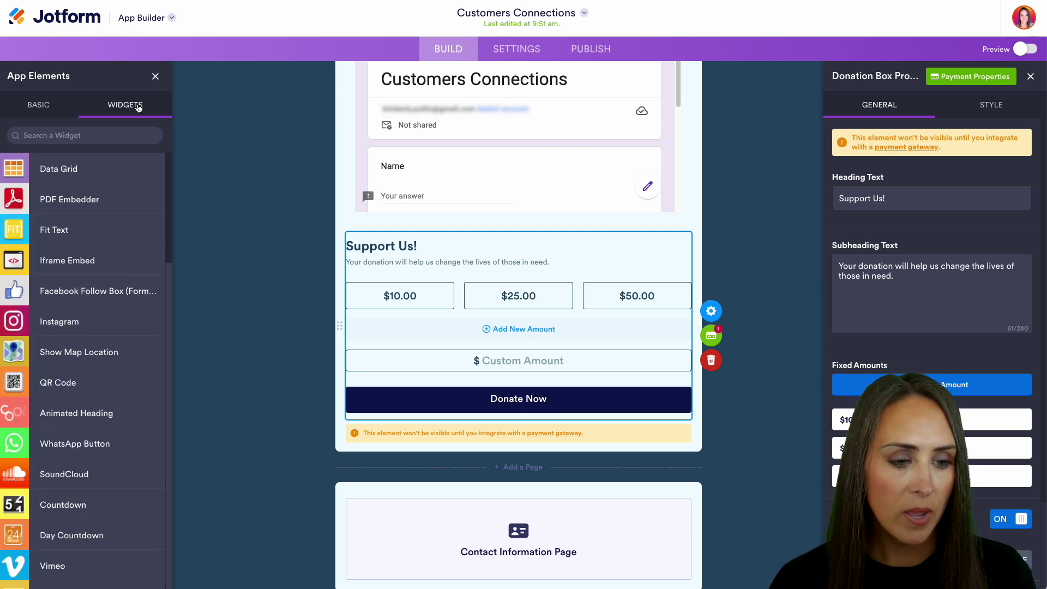
left_click(726, 360)
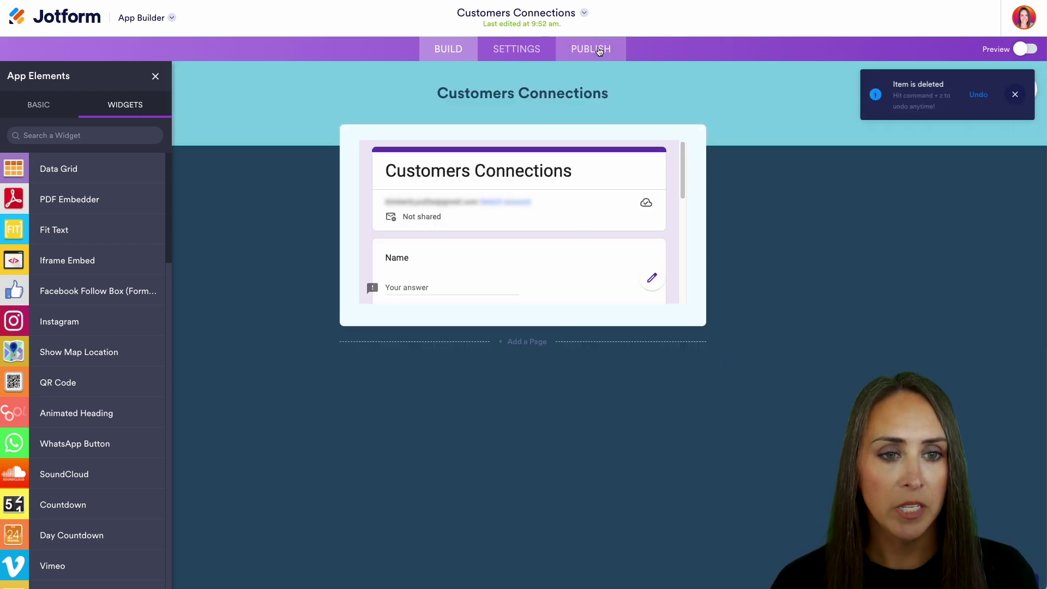
Publish the app, open it in a new tab, and submit a test entry with name, email and address
left_click(591, 48)
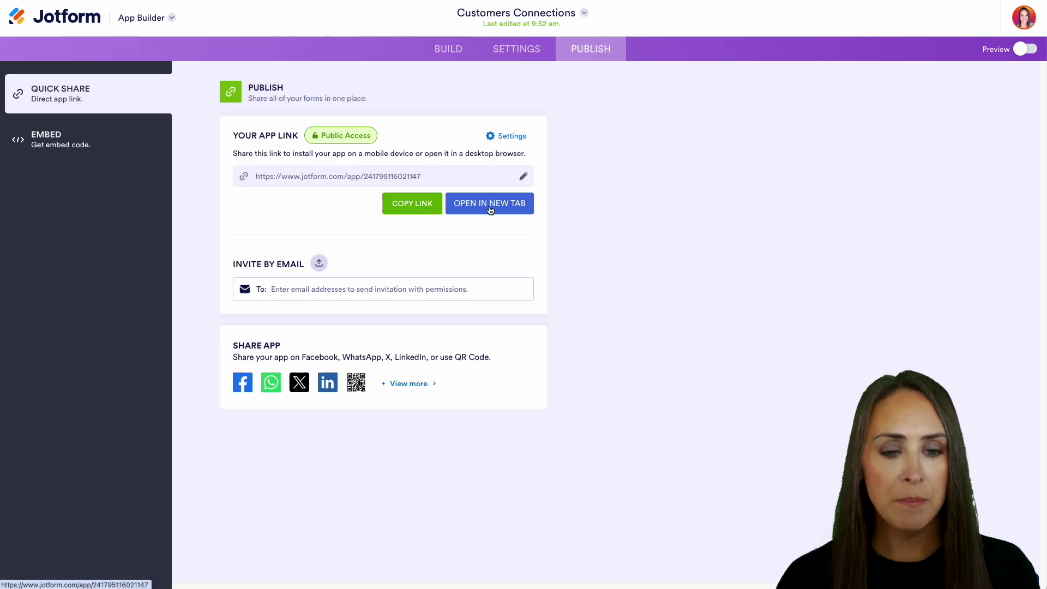
left_click(490, 206)
left_click(425, 260)
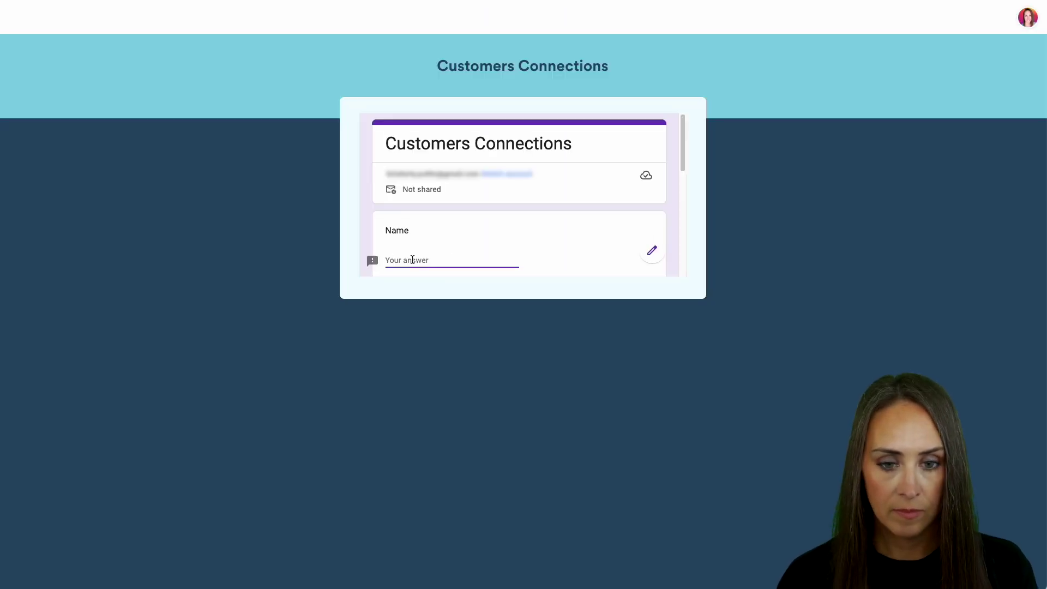
type("Janet Smith")
key("Tab")
type("janet@example.com")
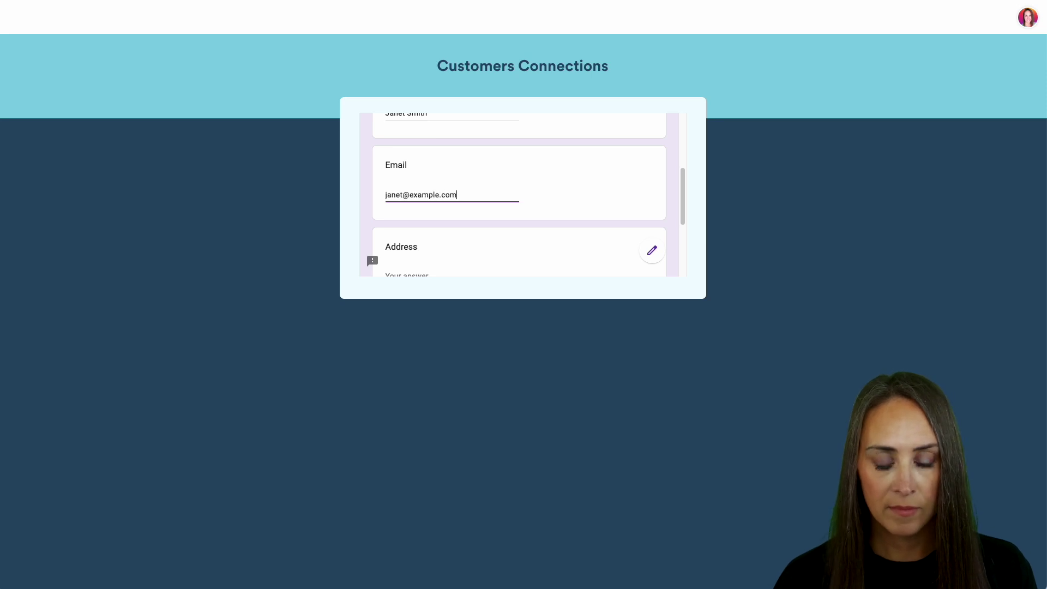
key("Tab")
type("123 Sesame Street")
scroll(454, 241, "down", 3)
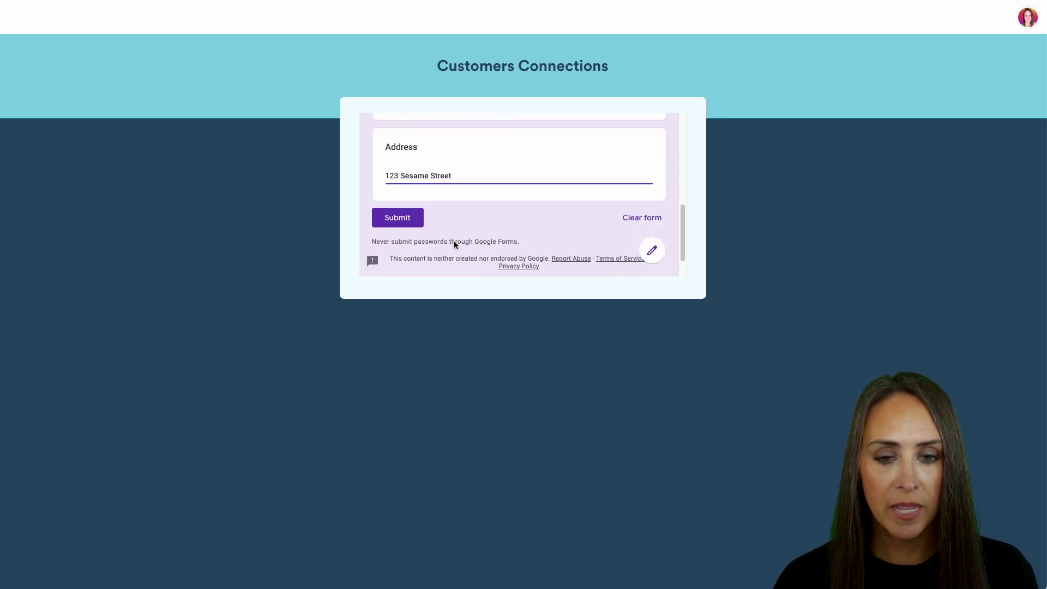
left_click(399, 210)
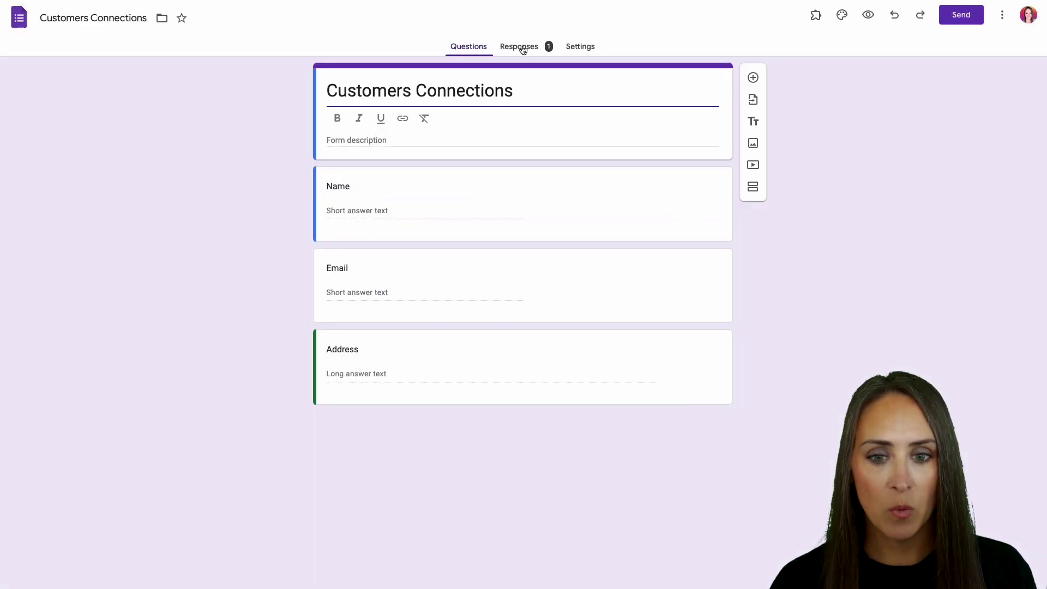
Open the Responses tab to see Janet Smith's single test submission
left_click(519, 46)
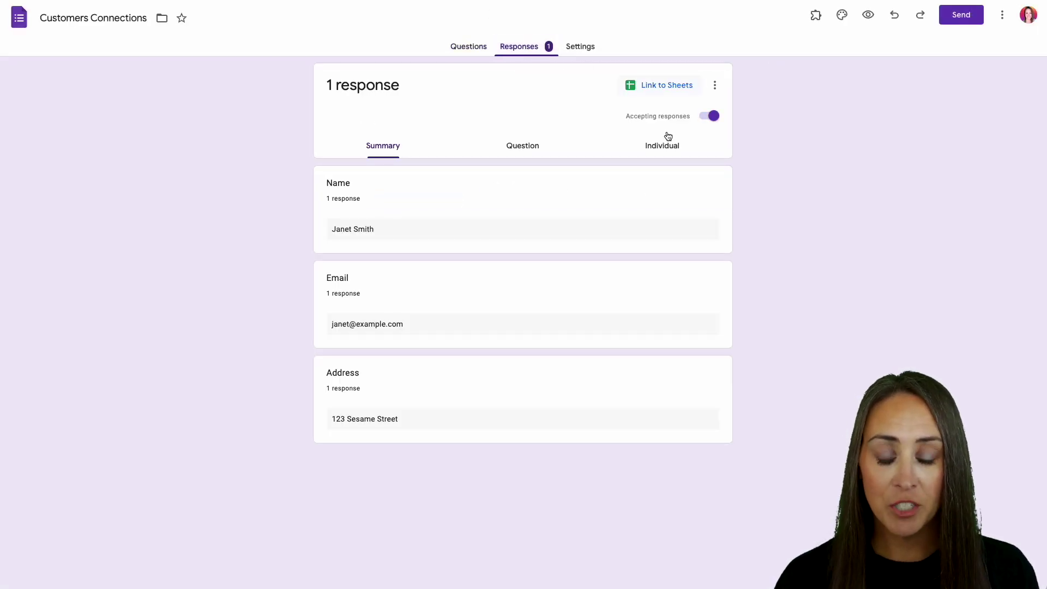